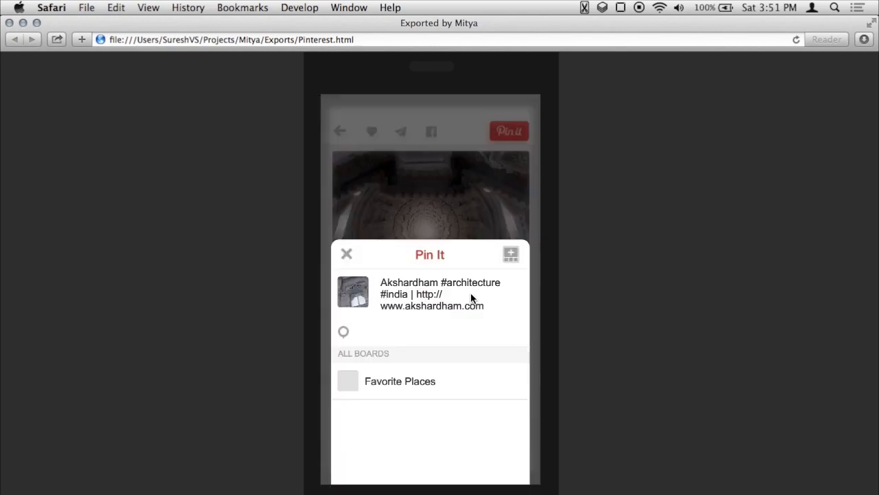
Try out the exported Pinterest prototype by tapping to open and close the Pin It card.
{"action": "left_click", "coordinate": [471, 291]}
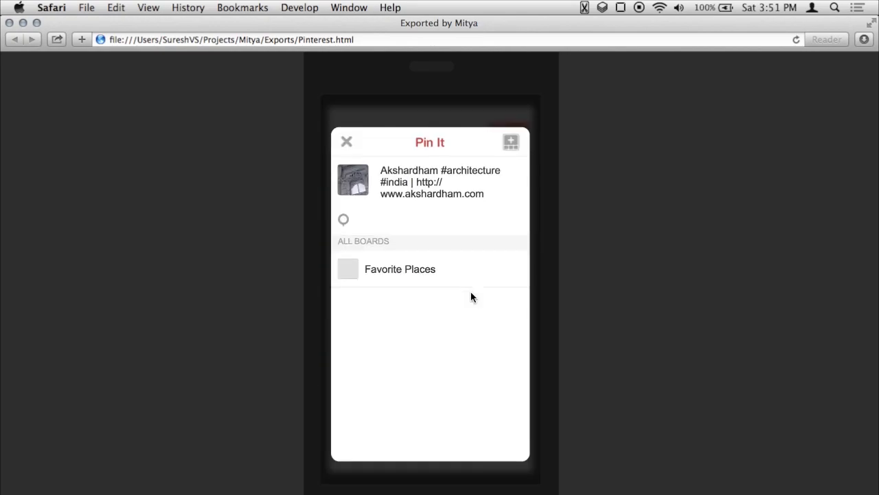
{"action": "left_click", "coordinate": [471, 292]}
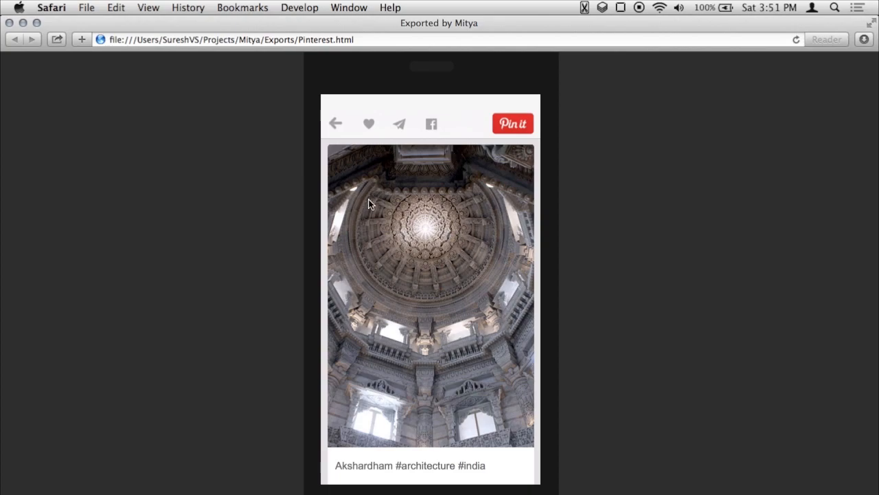
{"action": "left_click", "coordinate": [450, 303]}
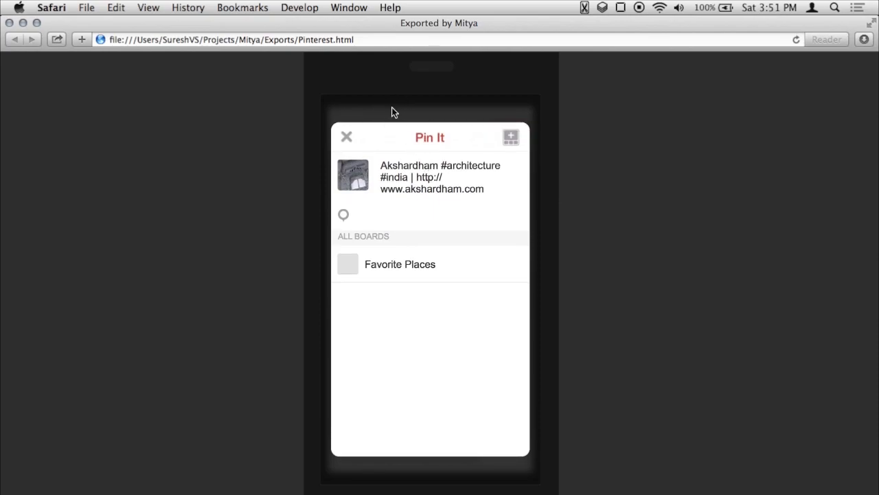
{"action": "left_click", "coordinate": [438, 264]}
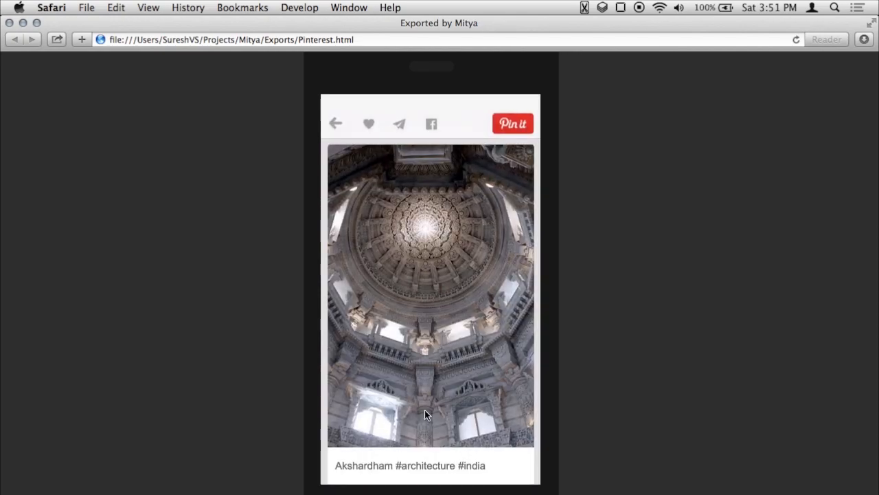
{"action": "left_click", "coordinate": [436, 335]}
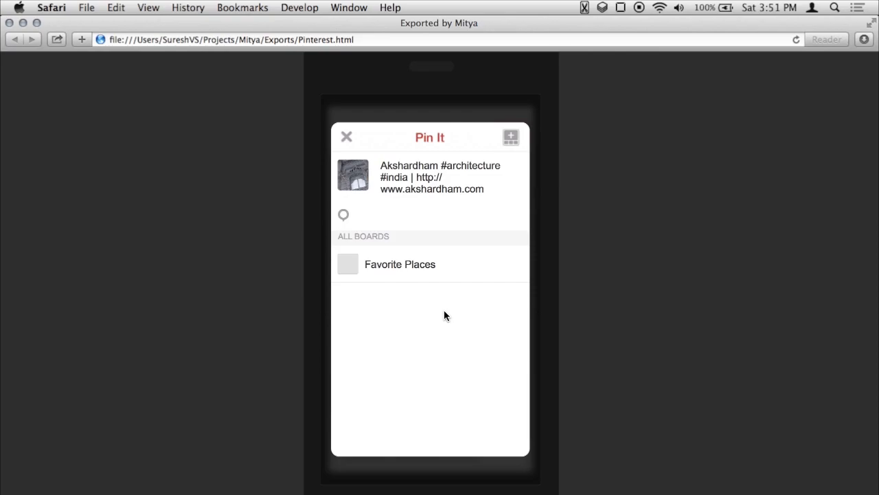
{"action": "left_click", "coordinate": [445, 309]}
{"action": "left_click", "coordinate": [449, 299]}
{"action": "left_click", "coordinate": [450, 301]}
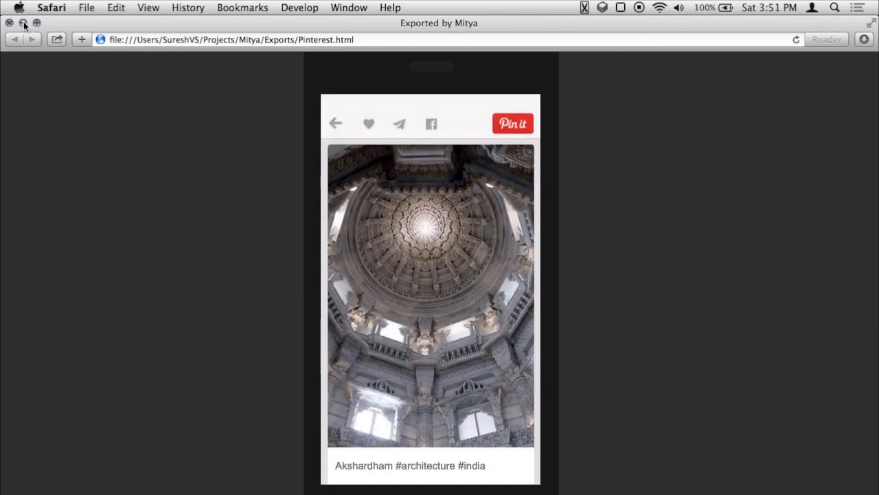
Switch to Mitya and create a blank screen as the start screen.
{"action": "left_click", "coordinate": [24, 23]}
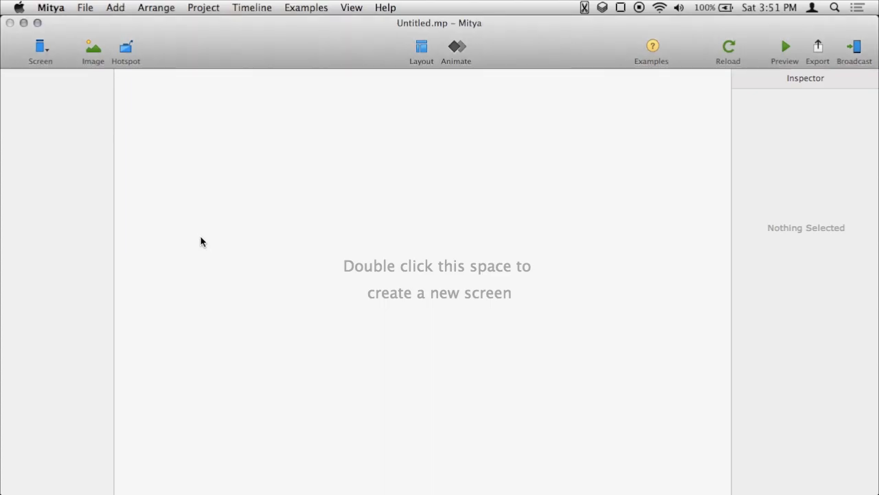
{"action": "left_click", "coordinate": [45, 51]}
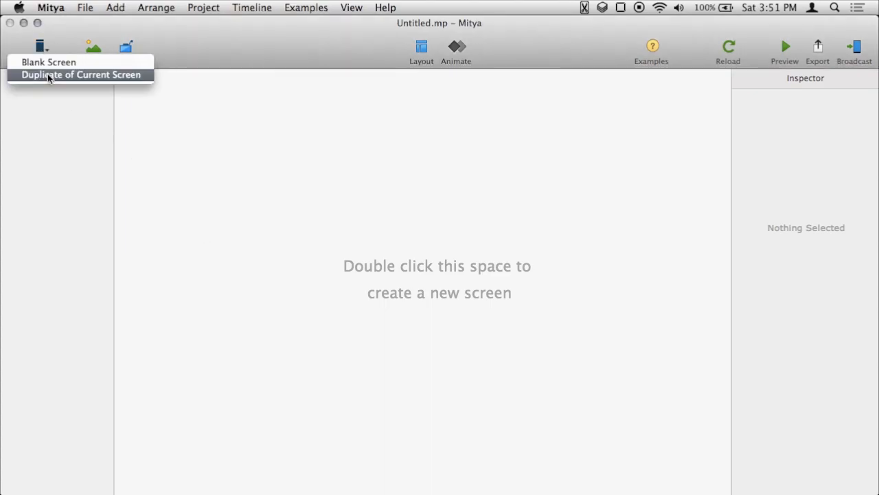
{"action": "left_click", "coordinate": [55, 63]}
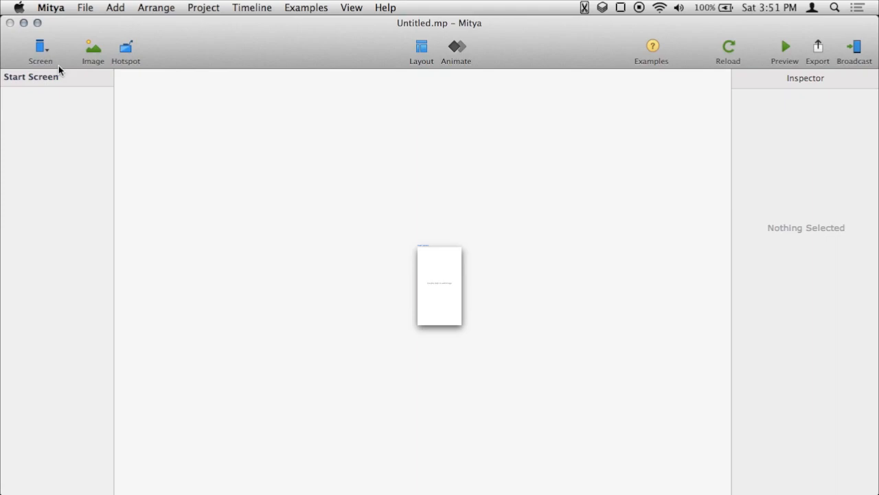
Import the BG.png image onto the Start Screen.
{"action": "left_click", "coordinate": [93, 52]}
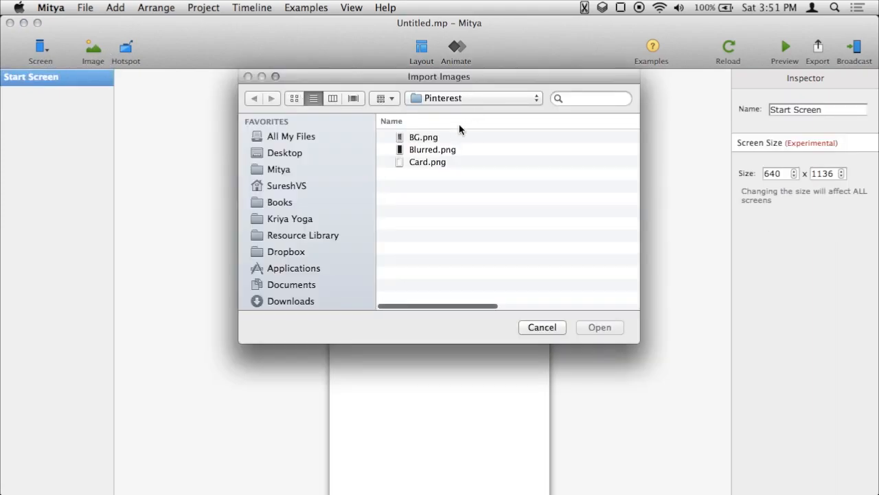
{"action": "left_click", "coordinate": [502, 137]}
{"action": "left_click", "coordinate": [600, 328]}
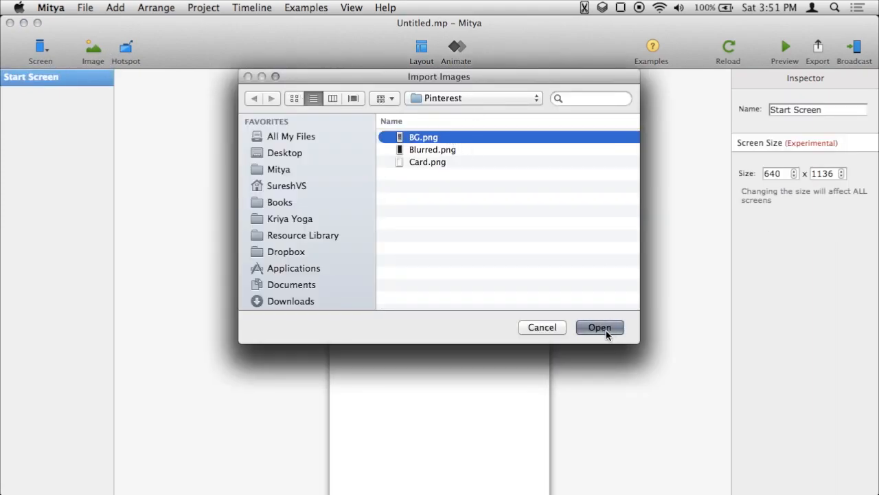
Duplicate the current screen and rename the copy End Screen.
{"action": "left_click", "coordinate": [45, 48]}
{"action": "left_click", "coordinate": [60, 75]}
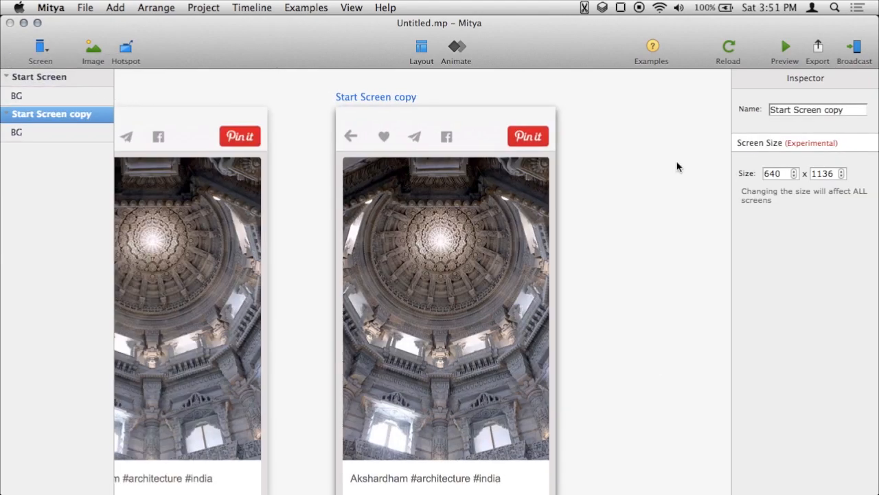
{"action": "left_click", "coordinate": [850, 112]}
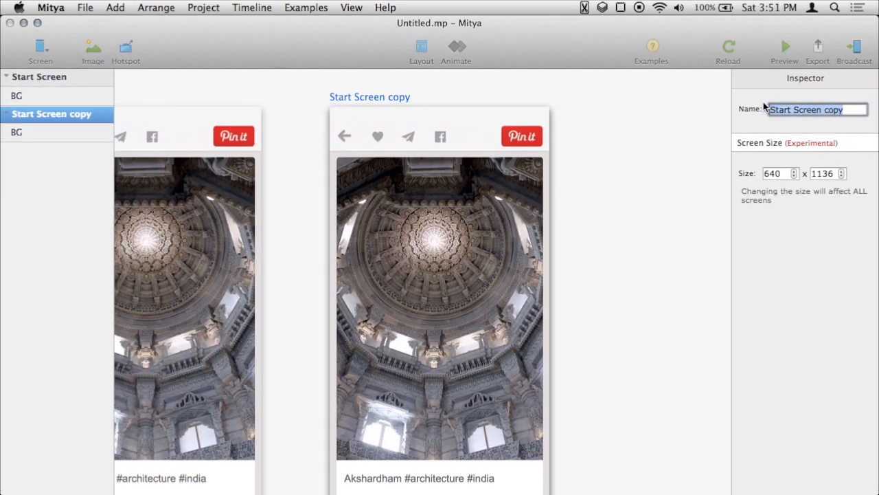
{"action": "type", "text": "End Screen"}
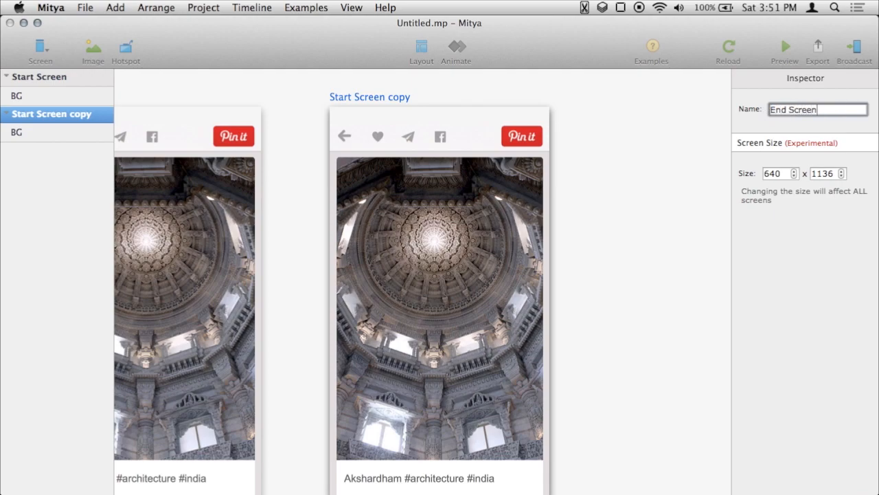
{"action": "key", "text": "Return"}
Scale the End Screen's BG image down to about 0.91.
{"action": "left_click", "coordinate": [644, 283]}
{"action": "left_click_drag", "start_coordinate": [300, 307], "coordinate": [392, 297]}
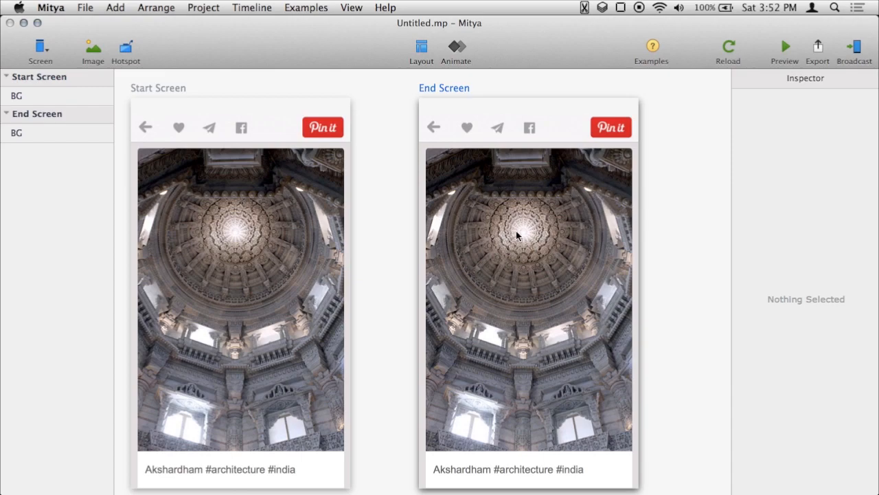
{"action": "left_click", "coordinate": [62, 138]}
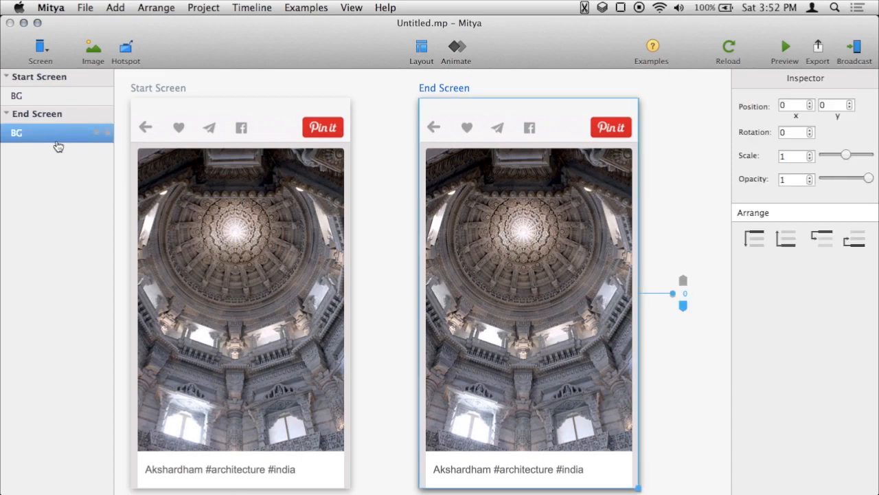
{"action": "left_click_drag", "start_coordinate": [846, 156], "coordinate": [844, 155]}
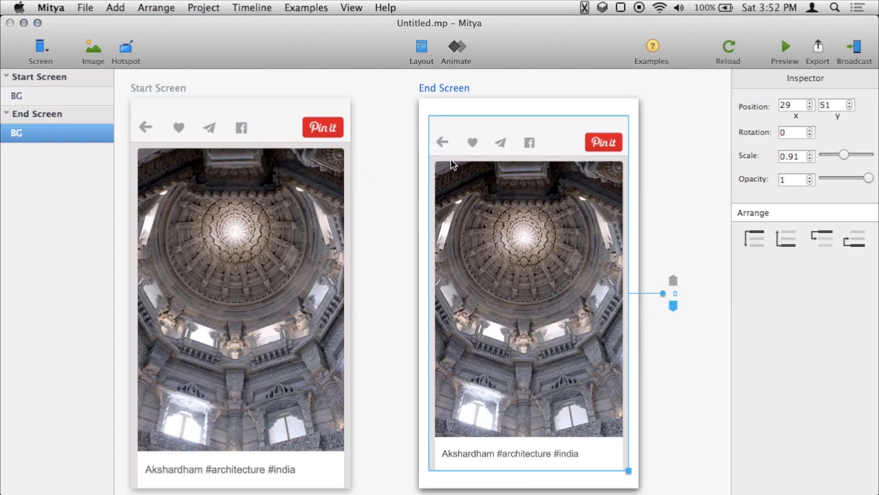
Draw a tap hotspot over the Start Screen that links to the End Screen.
{"action": "left_click", "coordinate": [127, 54]}
{"action": "left_click_drag", "start_coordinate": [126, 90], "coordinate": [360, 494]}
{"action": "left_click_drag", "start_coordinate": [524, 219], "coordinate": [529, 245]}
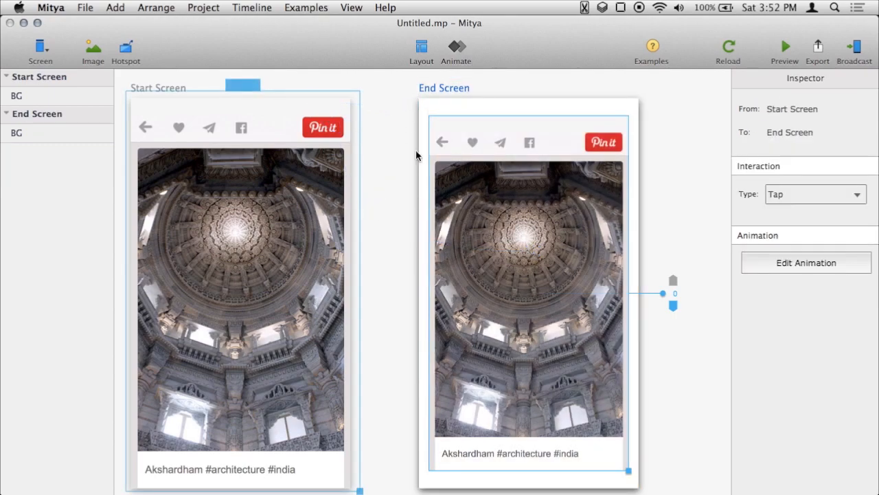
Draw a tap hotspot over the End Screen that links back to the Start Screen.
{"action": "left_click", "coordinate": [126, 49]}
{"action": "left_click_drag", "start_coordinate": [411, 93], "coordinate": [192, 154]}
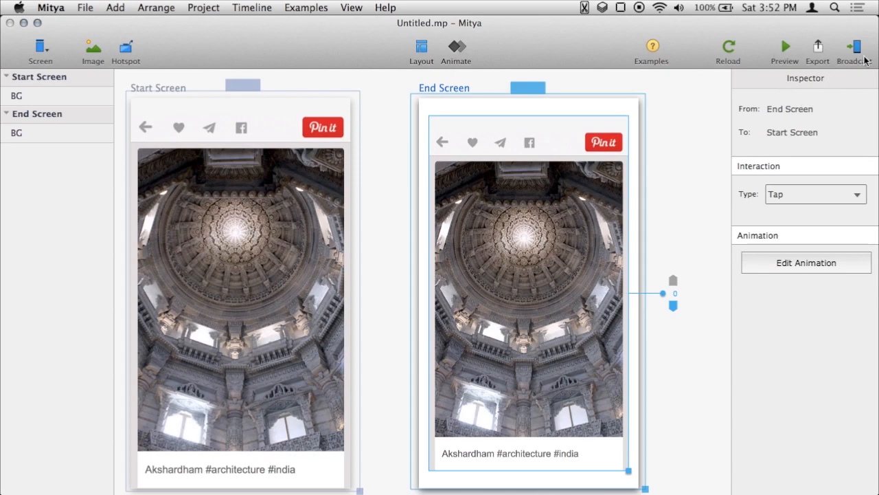
Preview the prototype and tap through the screen transition, then close the preview.
{"action": "left_click", "coordinate": [786, 50]}
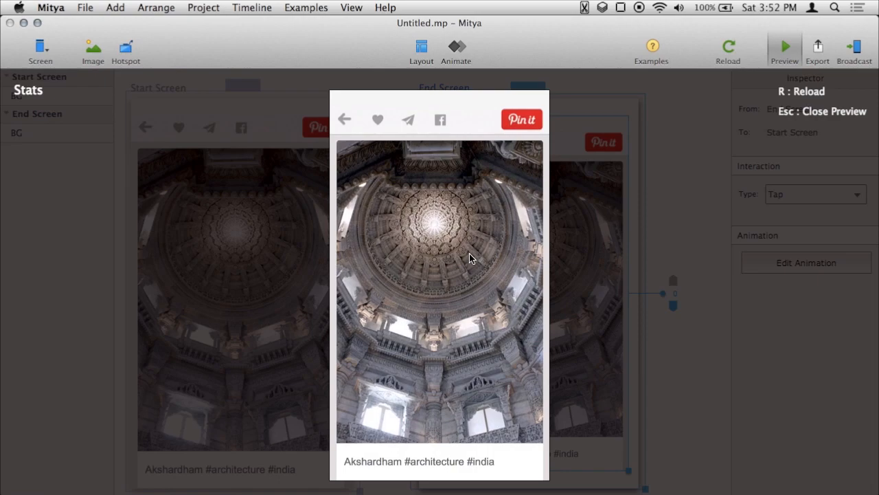
{"action": "left_click", "coordinate": [470, 255]}
{"action": "left_click", "coordinate": [470, 255]}
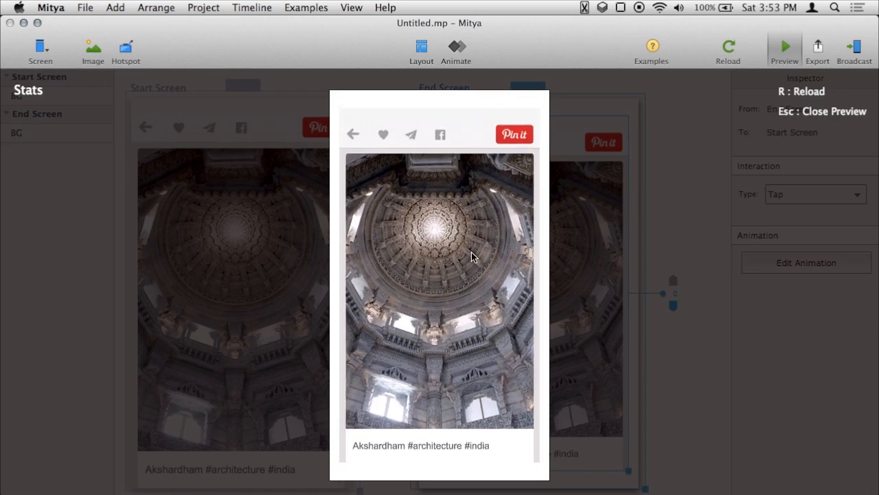
{"action": "left_click", "coordinate": [471, 253]}
{"action": "left_click", "coordinate": [785, 48]}
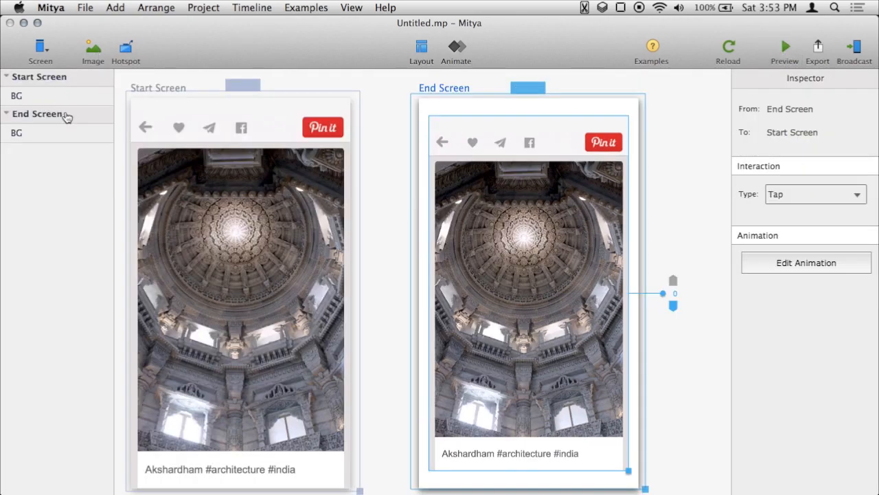
Import the Blurred.png image onto the End Screen.
{"action": "left_click", "coordinate": [95, 62]}
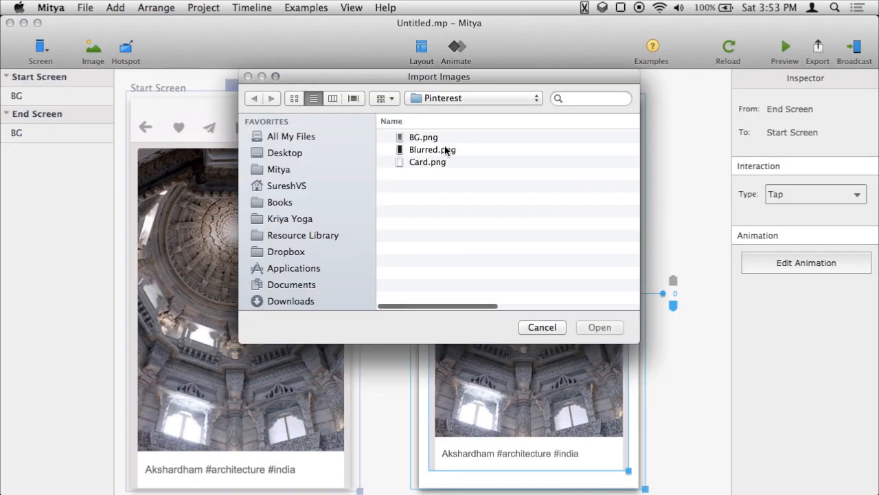
{"action": "left_click", "coordinate": [444, 146]}
{"action": "left_click", "coordinate": [598, 328]}
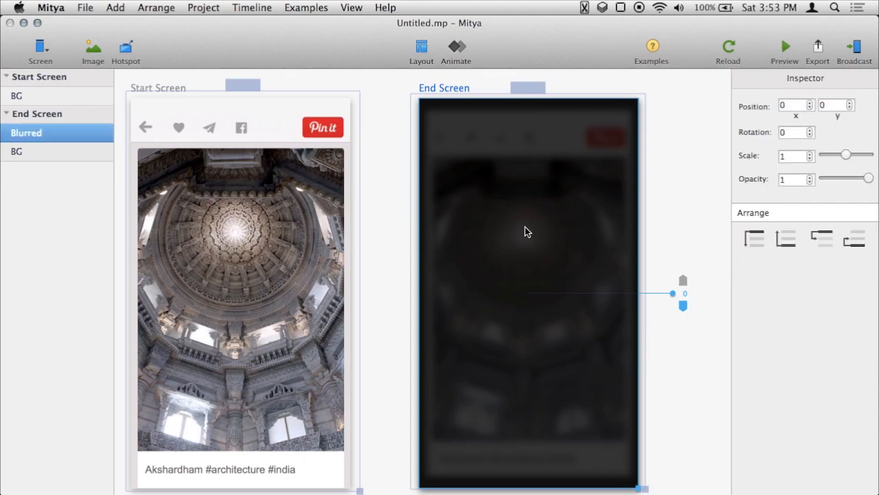
Preview the prototype and tap repeatedly to test the blurred transition, then close the preview.
{"action": "left_click", "coordinate": [781, 63]}
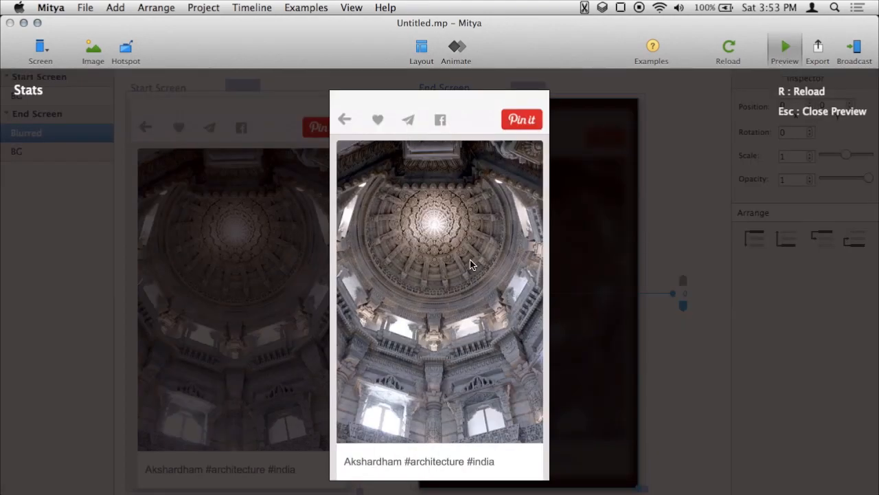
{"action": "left_click", "coordinate": [470, 262]}
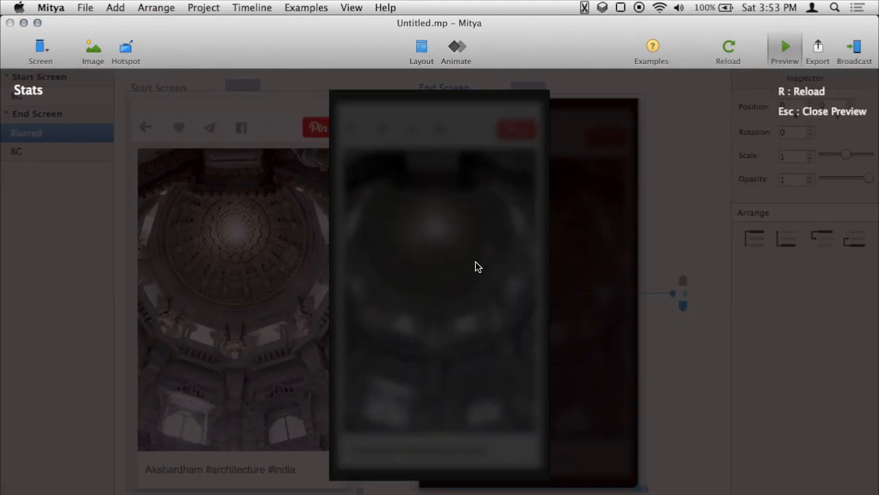
{"action": "left_click", "coordinate": [475, 261]}
{"action": "left_click", "coordinate": [477, 261]}
{"action": "left_click", "coordinate": [477, 260]}
{"action": "left_click", "coordinate": [481, 259]}
{"action": "left_click", "coordinate": [483, 259]}
{"action": "left_click", "coordinate": [486, 255]}
{"action": "left_click", "coordinate": [781, 48]}
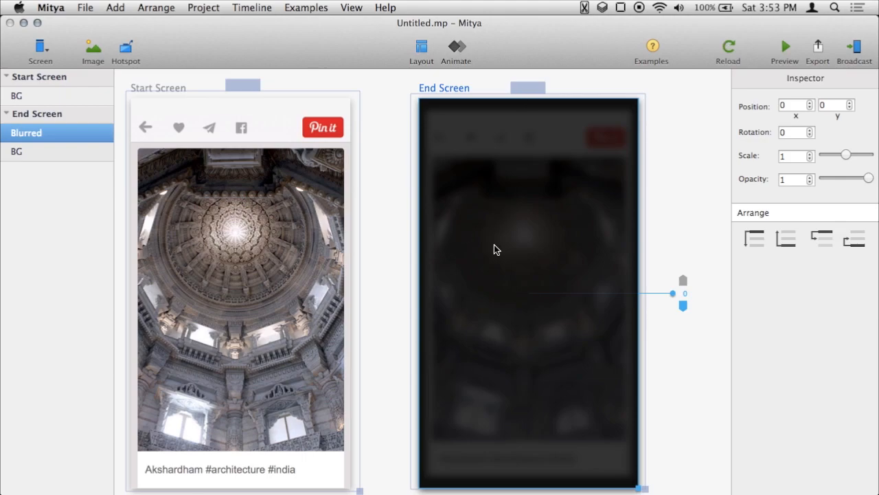
Import the Card.png image onto the End Screen.
{"action": "key", "text": "super+minus"}
{"action": "scroll", "coordinate": [505, 259], "scroll_direction": "down", "scroll_amount": 5}
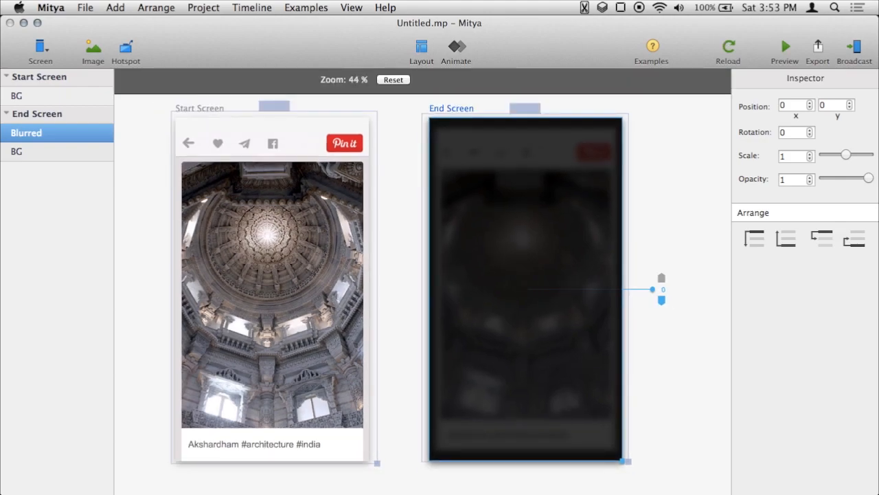
{"action": "scroll", "coordinate": [446, 262], "scroll_direction": "down", "scroll_amount": 3}
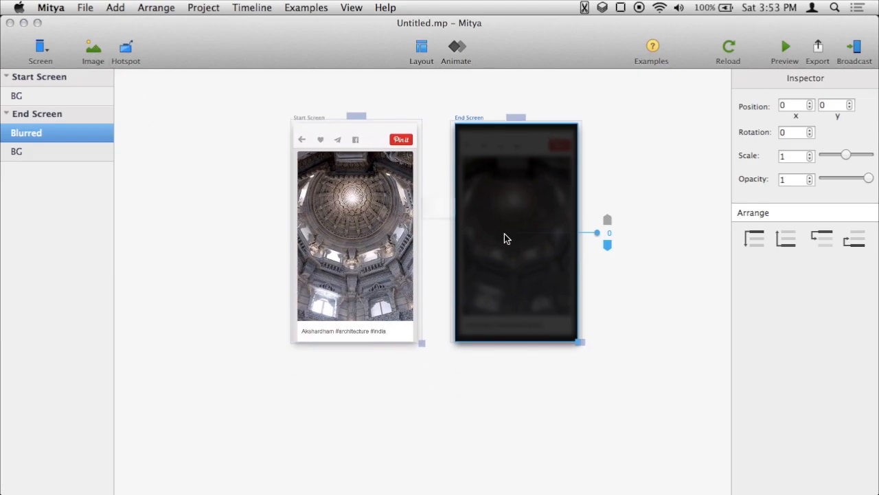
{"action": "left_click", "coordinate": [435, 161]}
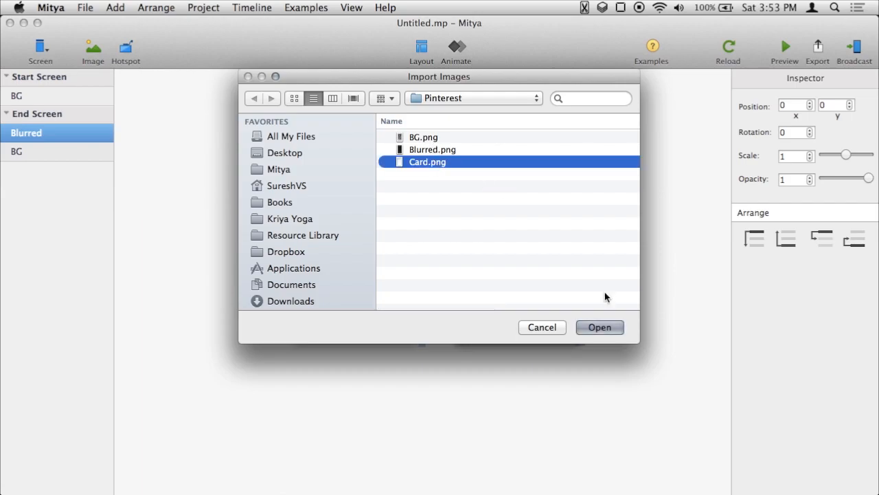
{"action": "left_click", "coordinate": [610, 328]}
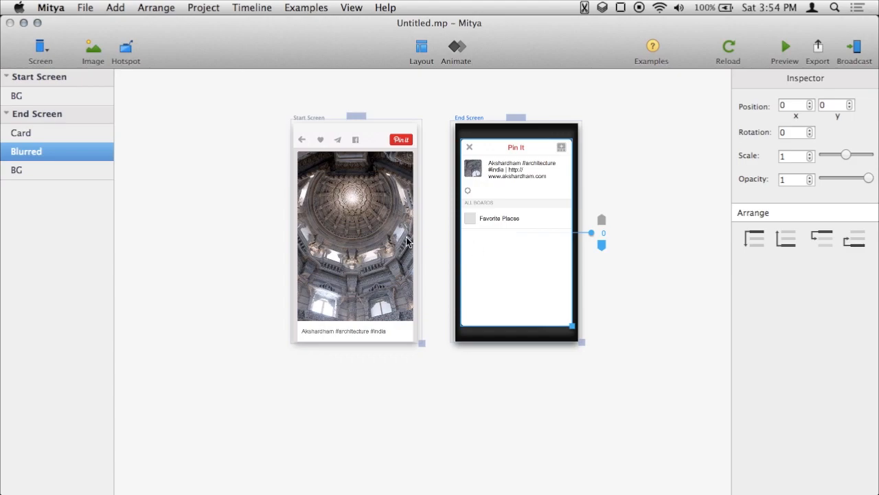
Paste the Card image into the Start Screen and move it below the screen, to position 30, 1189.
{"action": "left_click", "coordinate": [504, 193]}
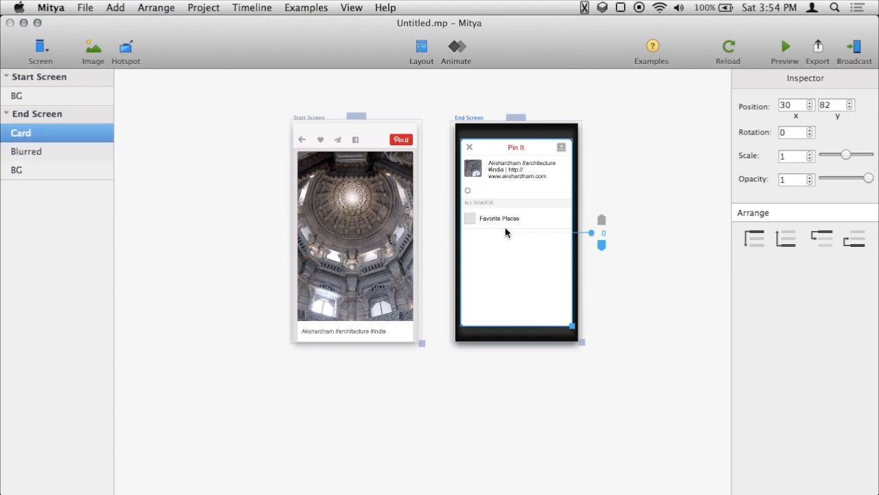
{"action": "left_click", "coordinate": [74, 80]}
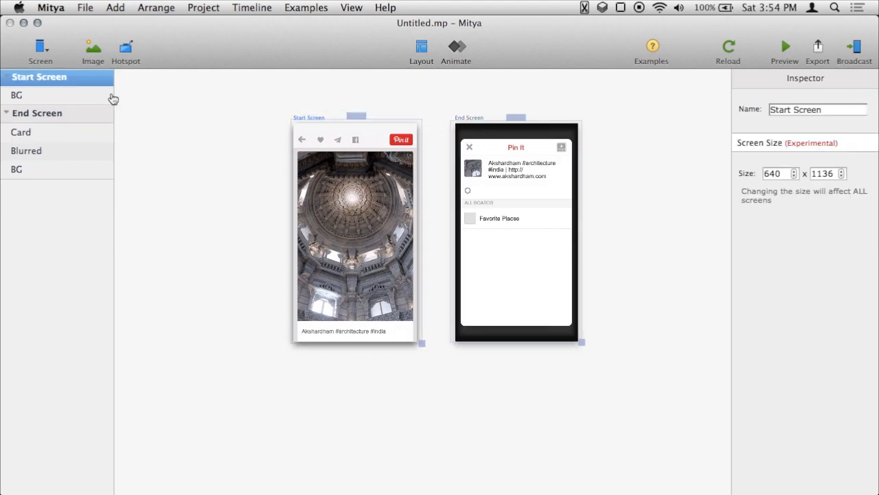
{"action": "key", "text": "super+v"}
{"action": "left_click", "coordinate": [355, 198]}
{"action": "left_click_drag", "start_coordinate": [357, 167], "coordinate": [349, 372]}
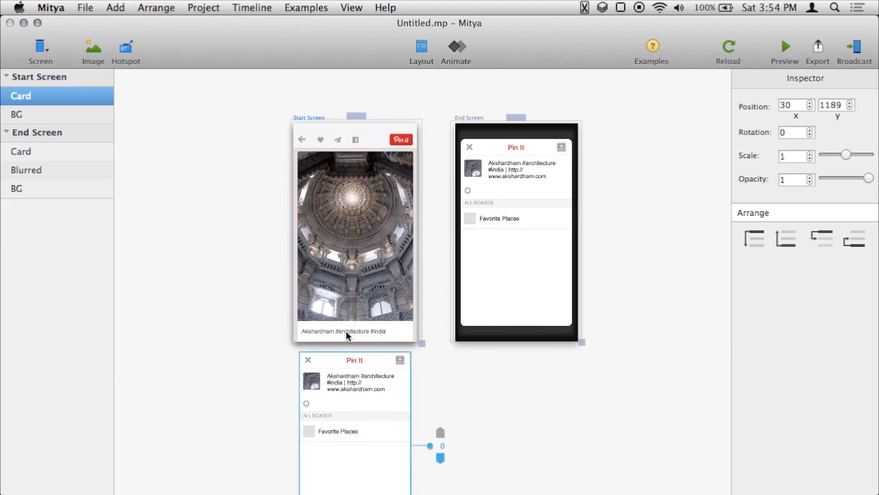
Preview the prototype and tap to test the card transition, then close the preview.
{"action": "left_click", "coordinate": [785, 48]}
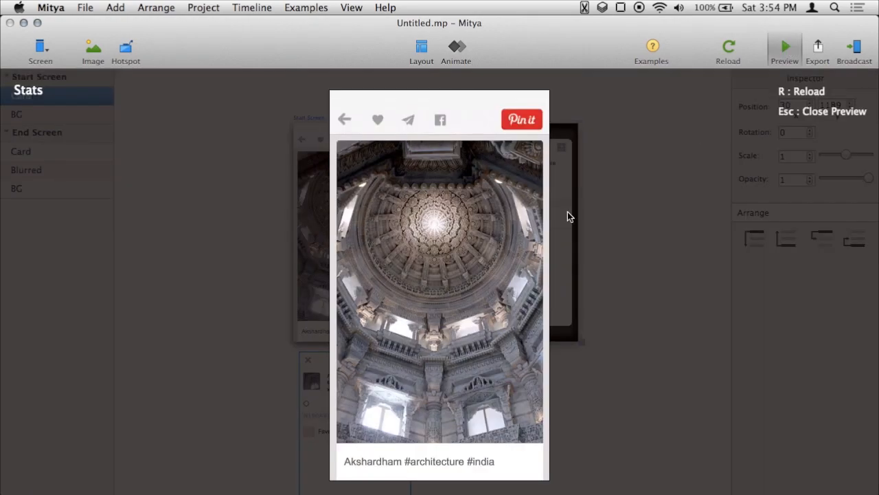
{"action": "left_click", "coordinate": [493, 269]}
{"action": "left_click", "coordinate": [494, 268]}
{"action": "left_click", "coordinate": [495, 267]}
{"action": "left_click", "coordinate": [493, 264]}
{"action": "left_click", "coordinate": [497, 264]}
{"action": "left_click", "coordinate": [498, 261]}
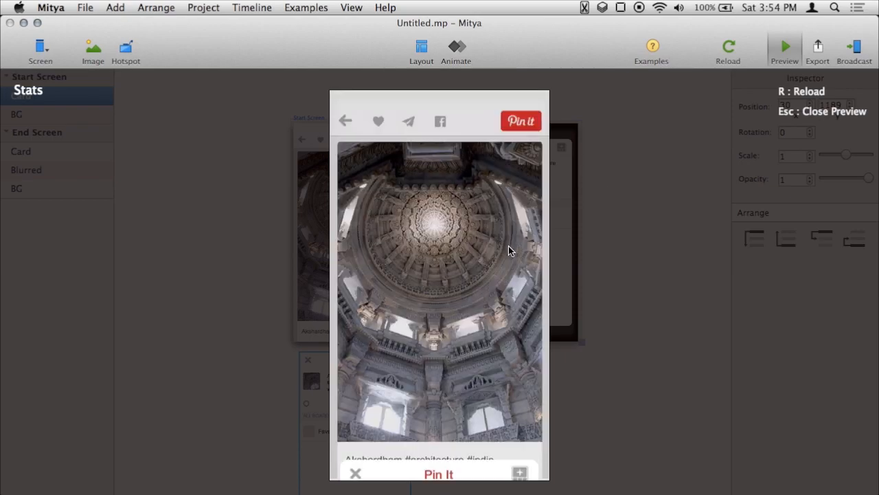
{"action": "left_click", "coordinate": [787, 54]}
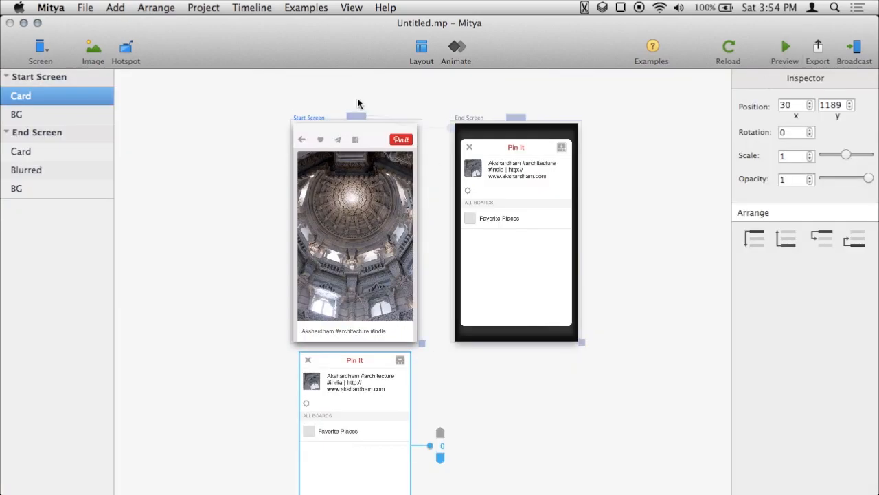
Open the Start Screen to End Screen transition animation and shorten the BG and Blurred keyframes to about 0.13 s.
{"action": "left_click", "coordinate": [360, 117]}
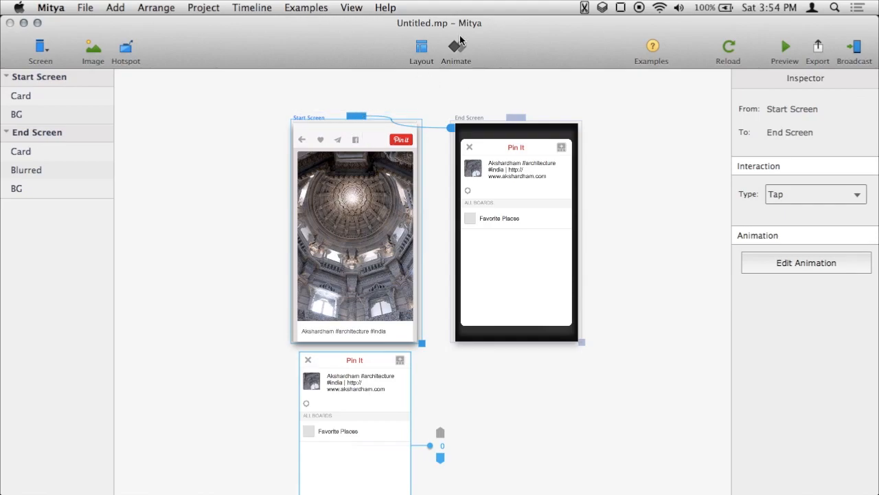
{"action": "left_click", "coordinate": [457, 53]}
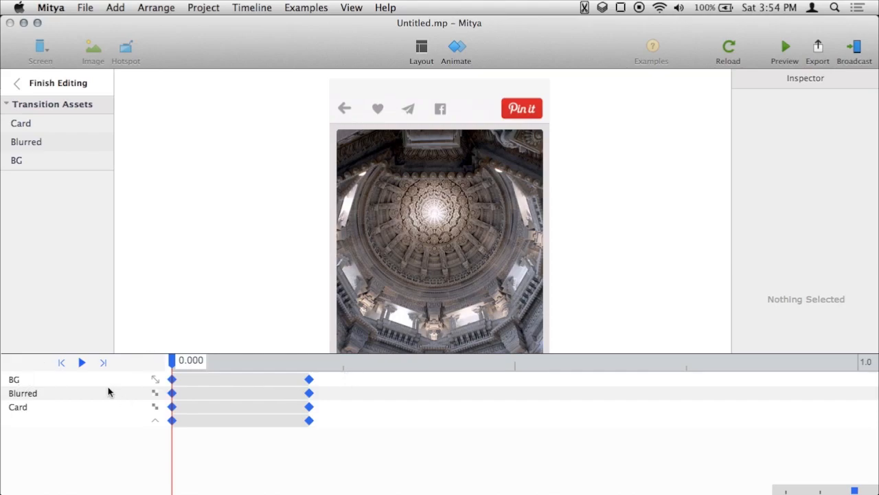
{"action": "left_click", "coordinate": [309, 380]}
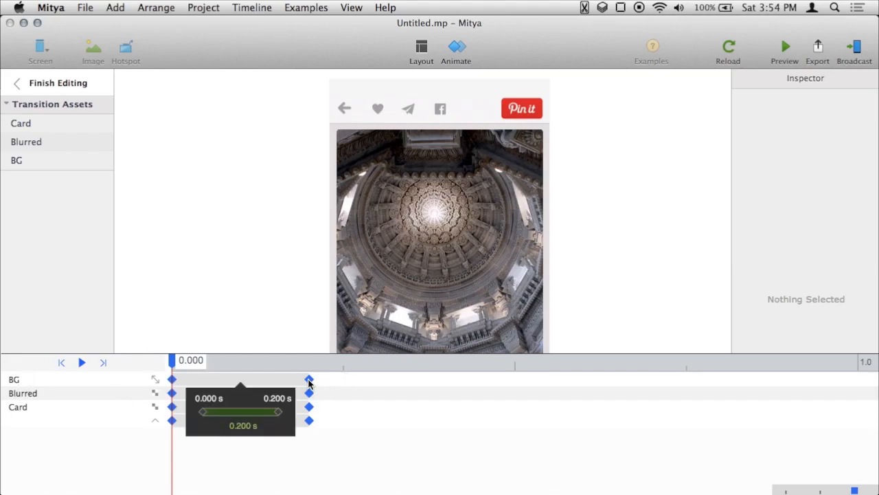
{"action": "left_click", "coordinate": [309, 394], "text": "shift"}
{"action": "left_click_drag", "start_coordinate": [309, 380], "coordinate": [261, 380]}
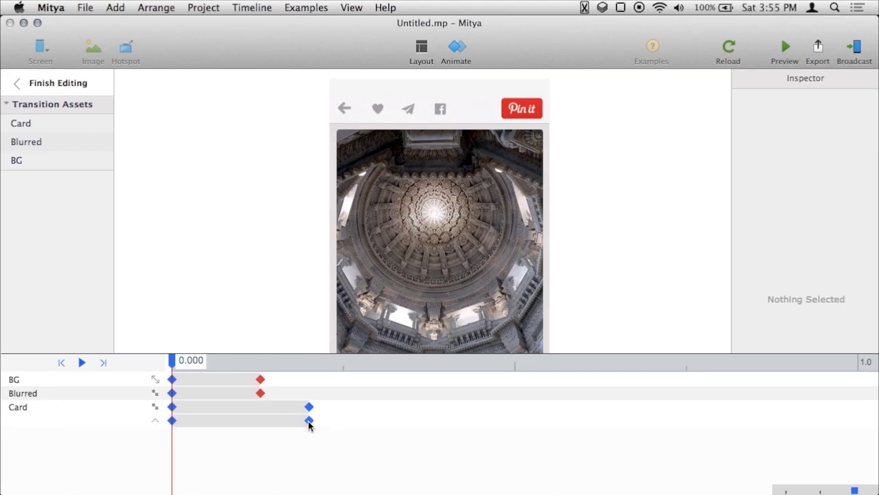
Lengthen the Card's lower animation track to about 0.363 s and set its easing to Ease Out Expo.
{"action": "left_click_drag", "start_coordinate": [309, 422], "coordinate": [419, 419]}
{"action": "left_click", "coordinate": [387, 420]}
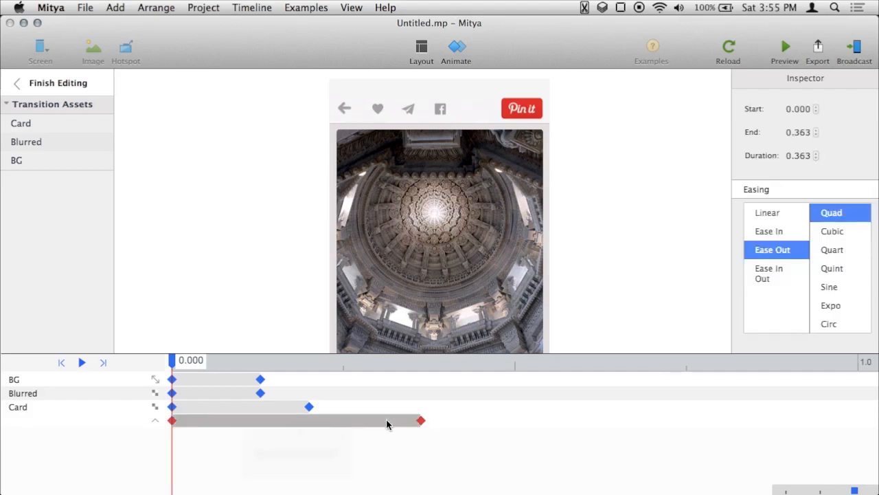
{"action": "left_click", "coordinate": [836, 312]}
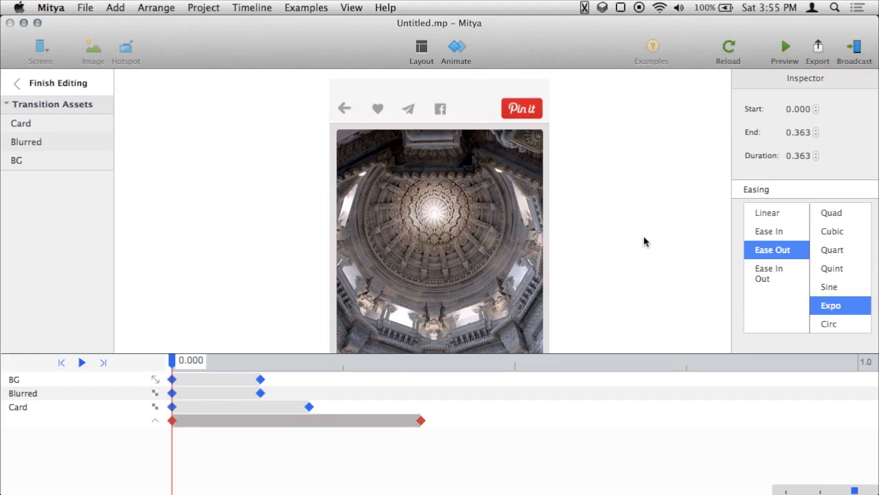
Preview the prototype and tap repeatedly to test the retimed transition.
{"action": "left_click", "coordinate": [786, 50]}
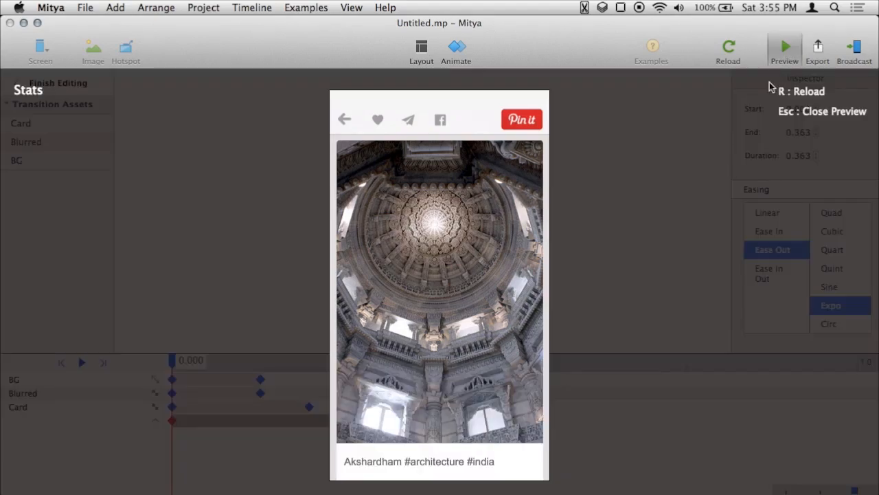
{"action": "left_click", "coordinate": [456, 303]}
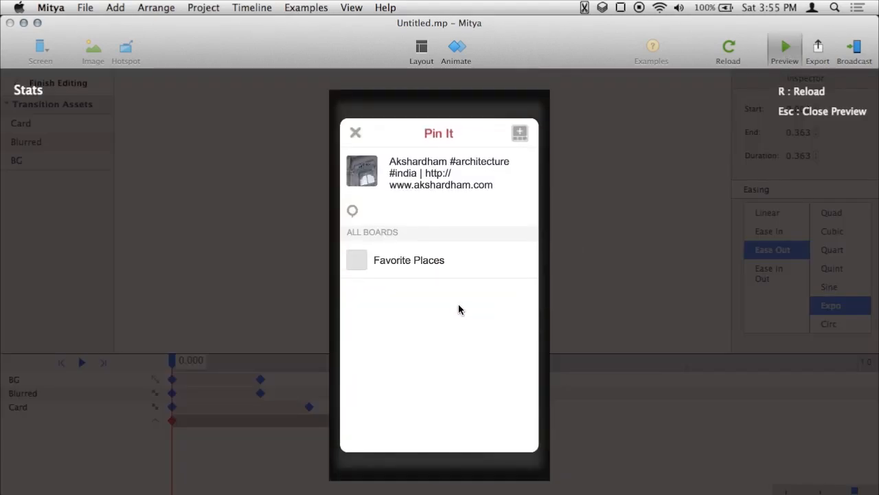
{"action": "left_click", "coordinate": [459, 304]}
{"action": "left_click", "coordinate": [460, 300]}
{"action": "left_click", "coordinate": [461, 298]}
{"action": "left_click", "coordinate": [469, 296]}
{"action": "left_click", "coordinate": [474, 293]}
{"action": "left_click", "coordinate": [472, 293]}
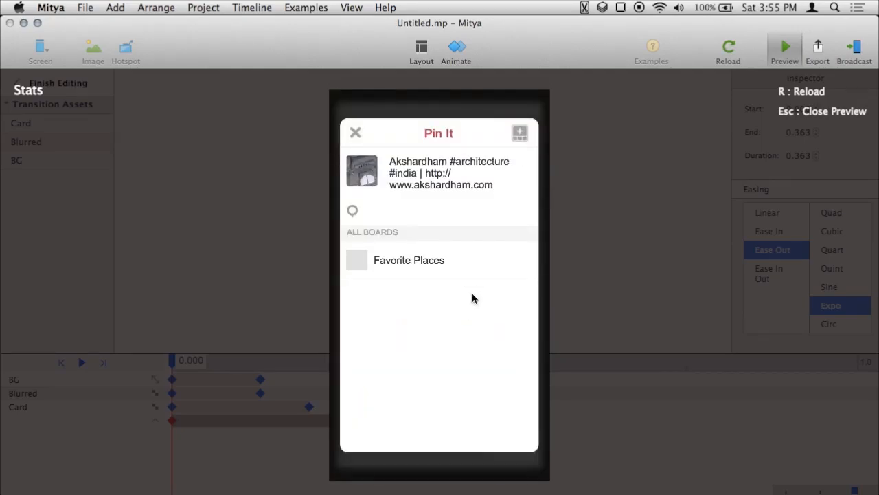